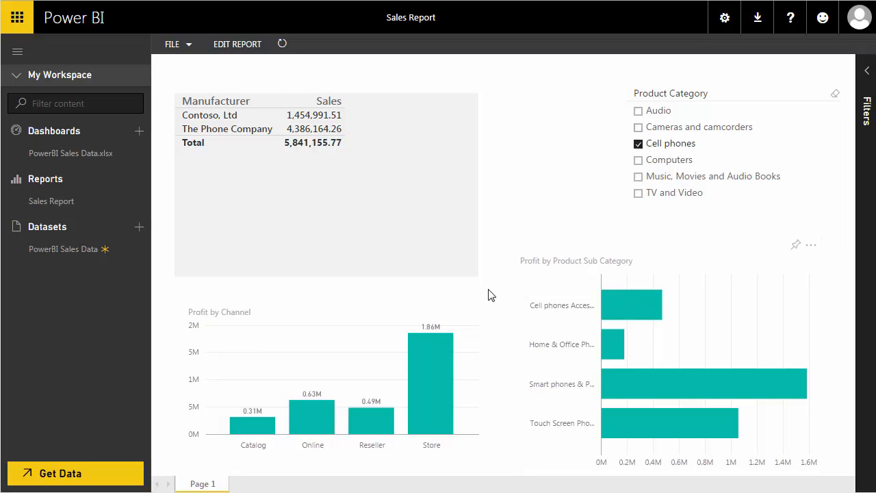
Cross-filter the Sales Report by the Home & Office phones bar in the Profit by Product Sub Category chart
{"action": "mouse_move", "coordinate": [433, 385]}
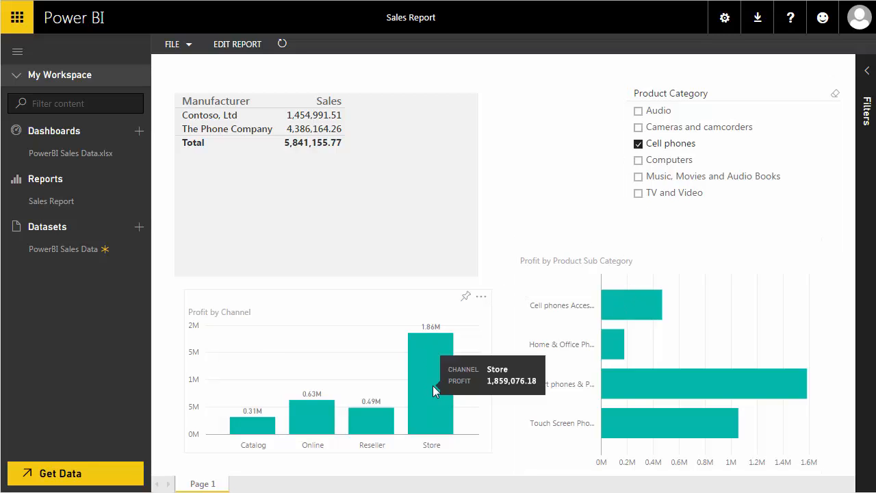
{"action": "left_click", "coordinate": [614, 347]}
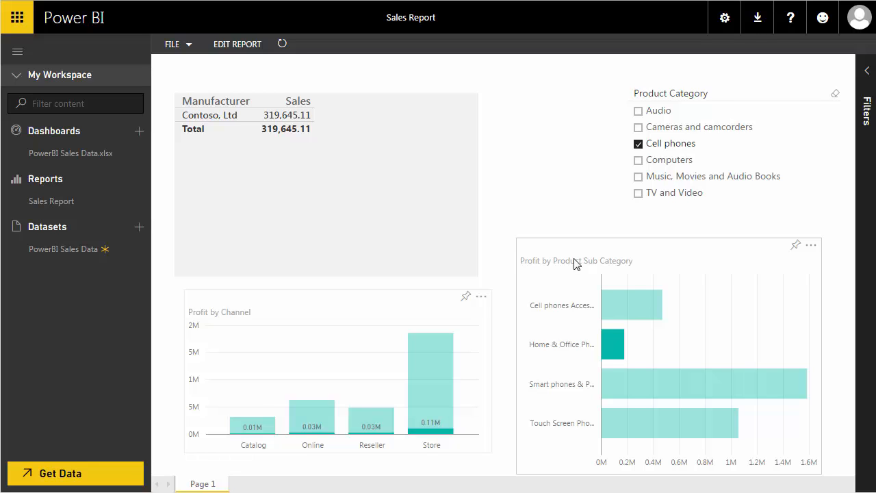
Switch to Power BI Desktop and dismiss its start screen to reach an empty report
{"action": "left_click", "coordinate": [761, 27]}
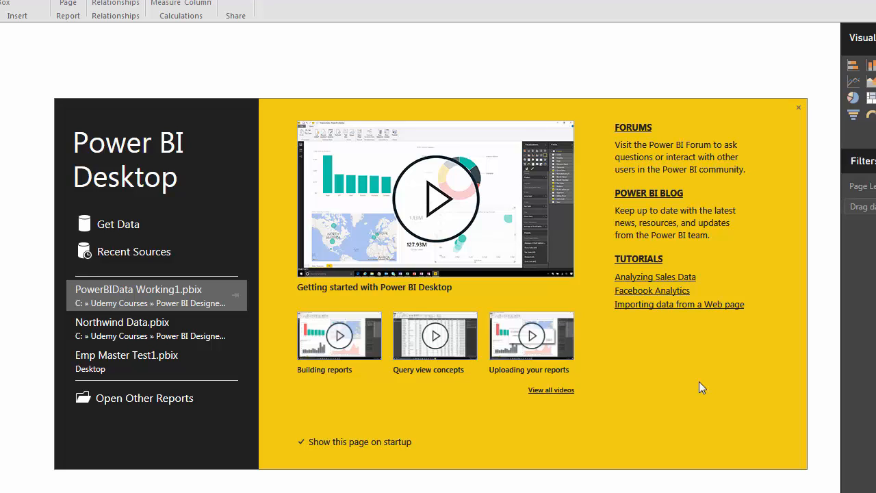
{"action": "left_click", "coordinate": [798, 109]}
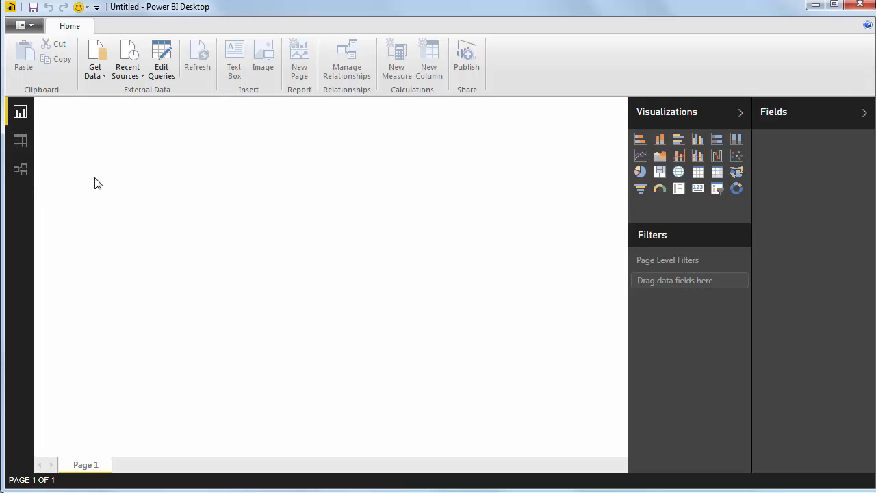
Look at the empty Data and Relationships views, and return to the Report view
{"action": "left_click", "coordinate": [28, 143]}
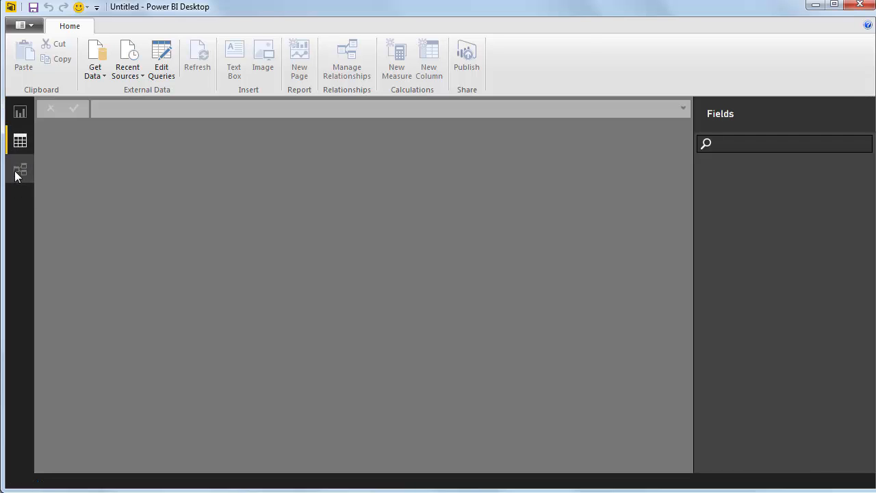
{"action": "left_click", "coordinate": [17, 173]}
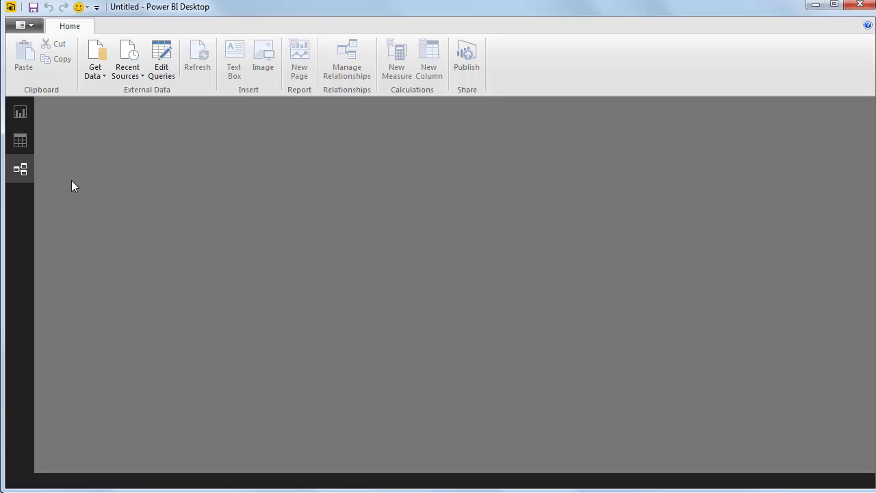
{"action": "left_click", "coordinate": [22, 111]}
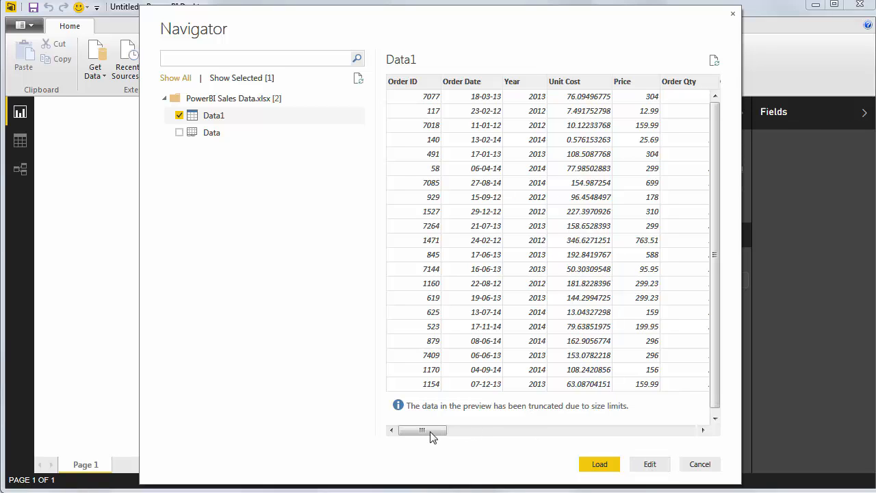
Load the Data1 table from PowerBI Sales Data.xlsx and expand its list of fields
{"action": "mouse_move", "coordinate": [430, 432]}
{"action": "left_mouse_down"}
{"action": "mouse_move", "coordinate": [641, 445]}
{"action": "mouse_move", "coordinate": [428, 445]}
{"action": "left_mouse_up"}
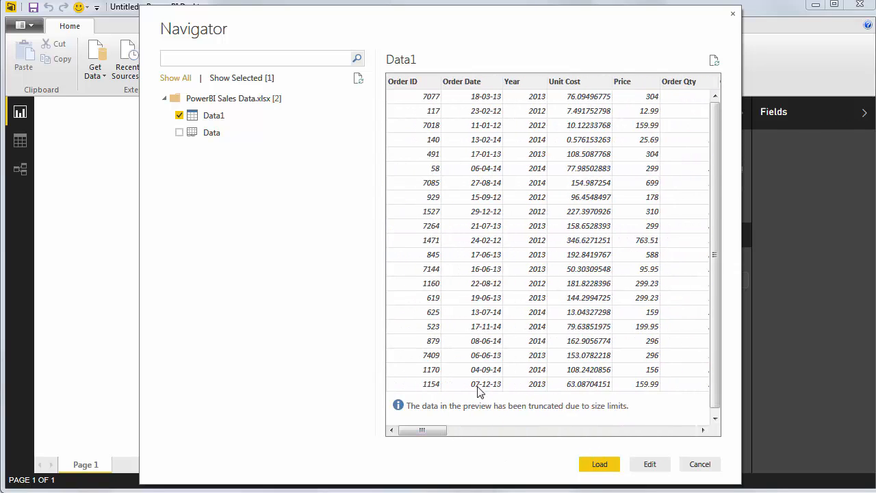
{"action": "left_click", "coordinate": [601, 465]}
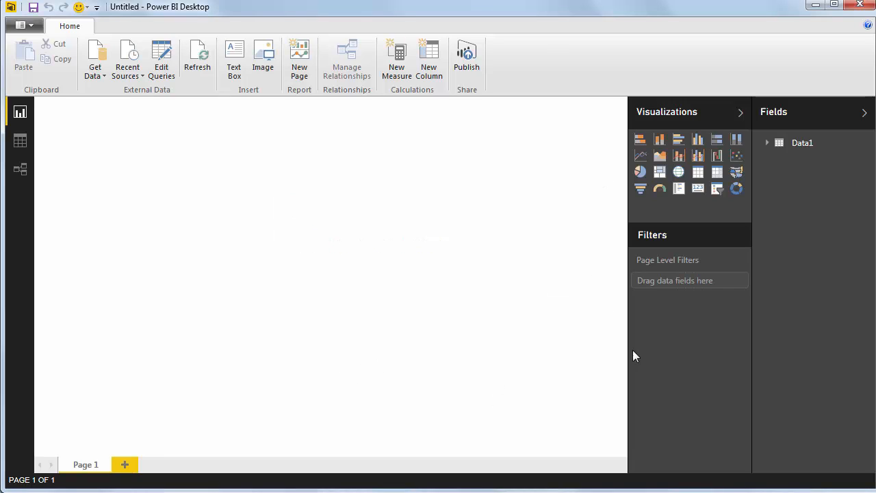
{"action": "left_click", "coordinate": [767, 143]}
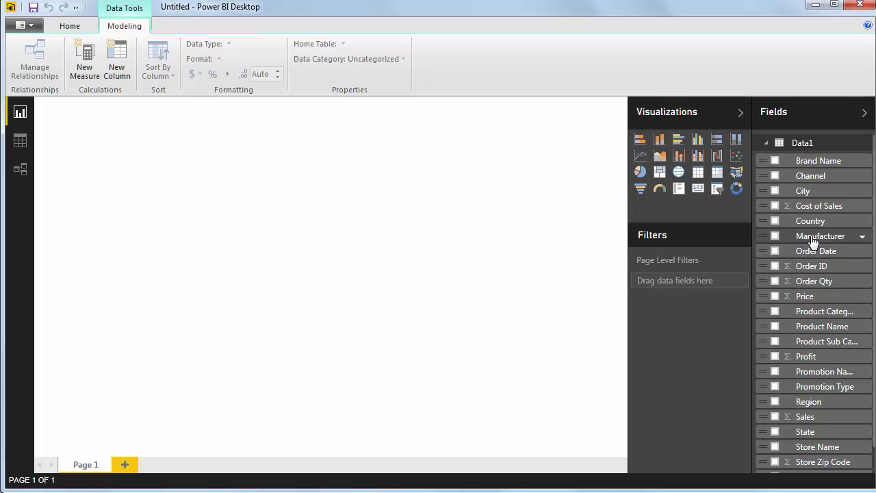
Create a table of Manufacturer and Sales, enlarged to fit all rows, in the upper-left corner of the report page
{"action": "left_click_drag", "start_coordinate": [805, 238], "coordinate": [253, 202]}
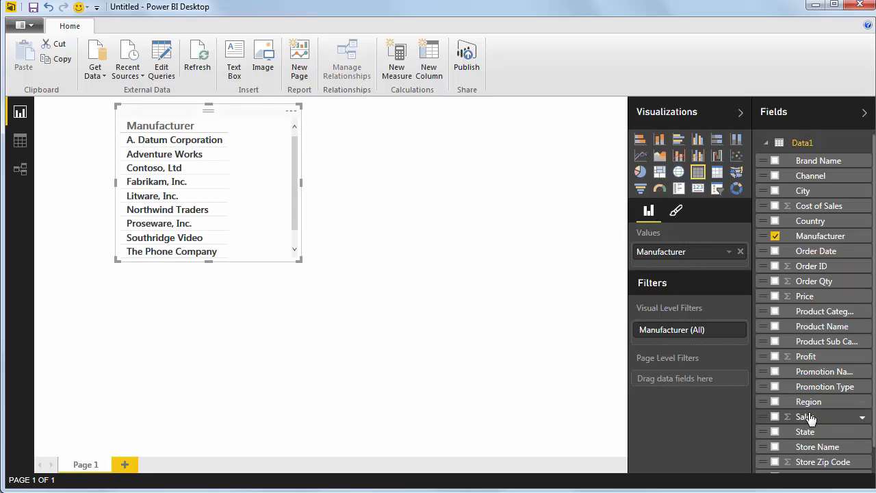
{"action": "left_click_drag", "start_coordinate": [807, 418], "coordinate": [228, 186]}
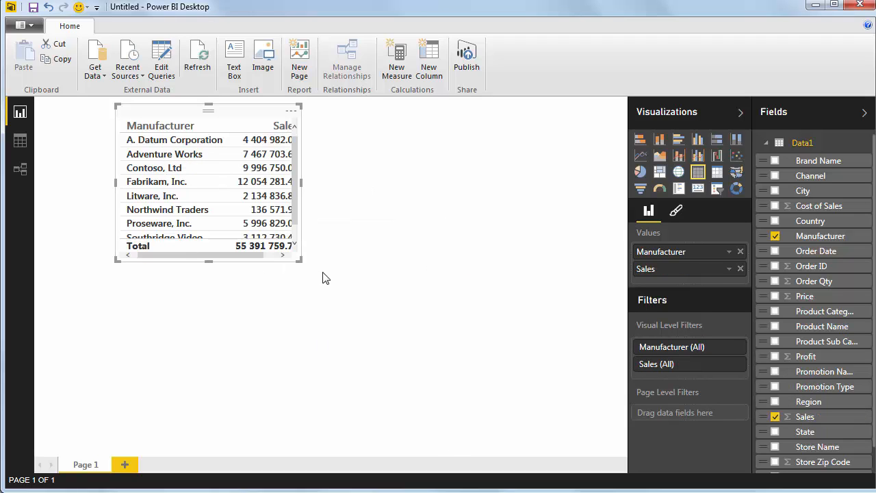
{"action": "left_click_drag", "start_coordinate": [302, 261], "coordinate": [335, 301]}
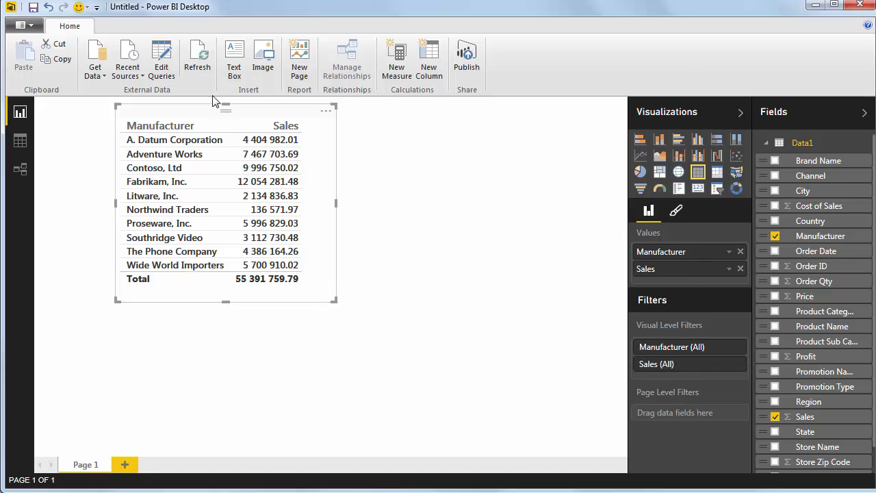
{"action": "left_click_drag", "start_coordinate": [205, 118], "coordinate": [184, 121]}
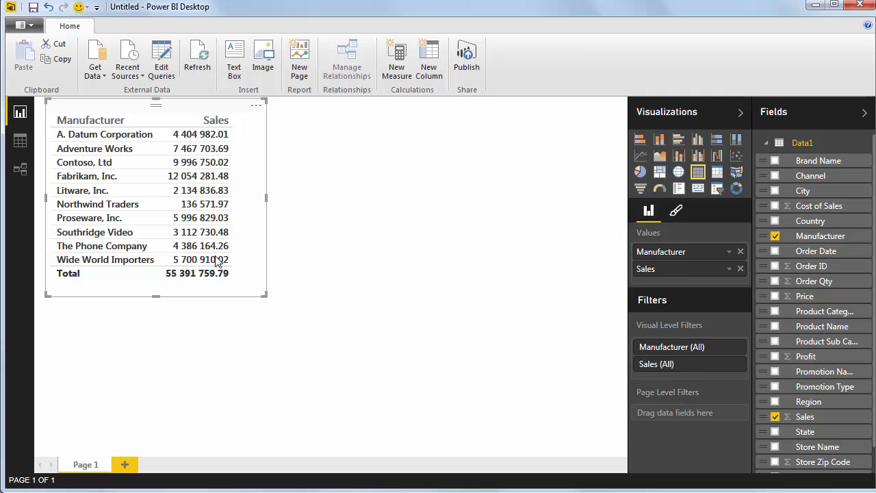
{"action": "left_click", "coordinate": [365, 269]}
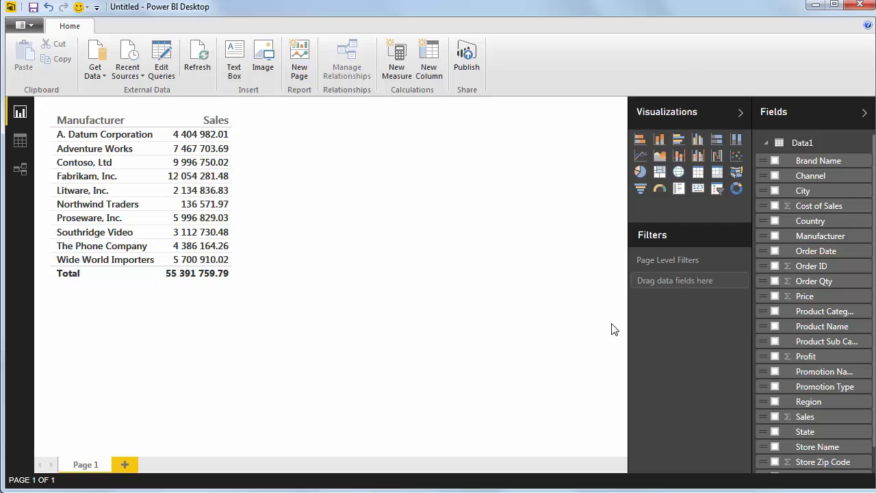
Add a Product Category slicer to the upper-right area of the report page
{"action": "left_click_drag", "start_coordinate": [825, 313], "coordinate": [501, 169]}
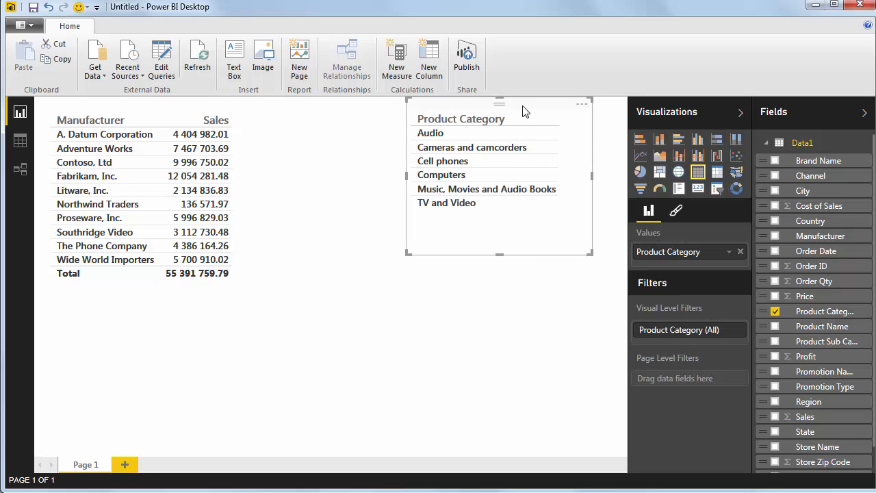
{"action": "left_click_drag", "start_coordinate": [524, 111], "coordinate": [550, 129]}
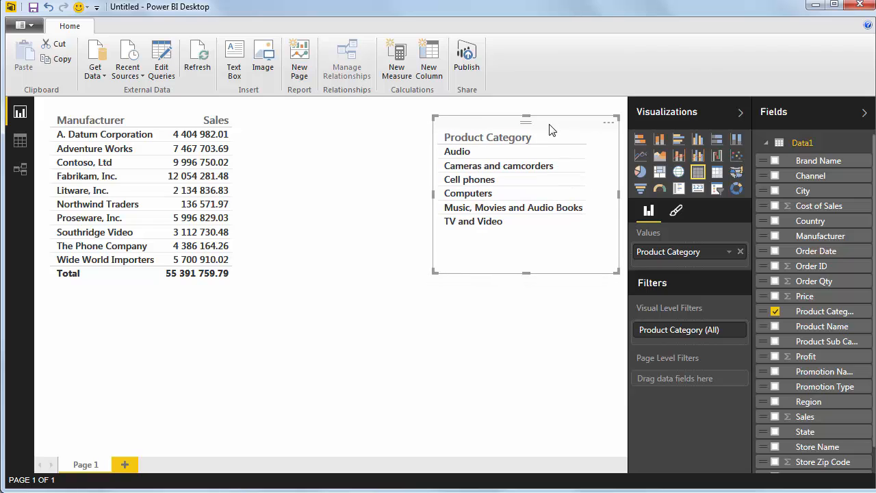
{"action": "left_click", "coordinate": [718, 191]}
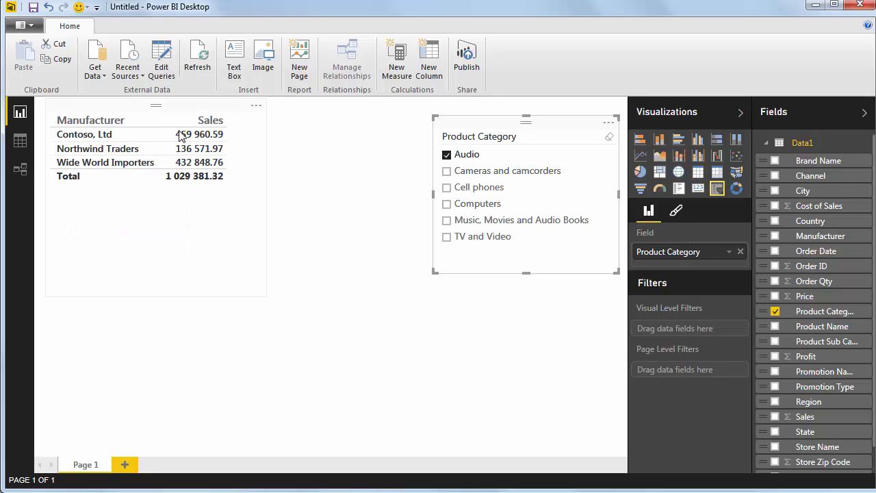
Test the Product Category slicer with Audio and with Cameras and camcorders, and clear its selection
{"action": "left_click", "coordinate": [449, 177]}
{"action": "left_click", "coordinate": [449, 177]}
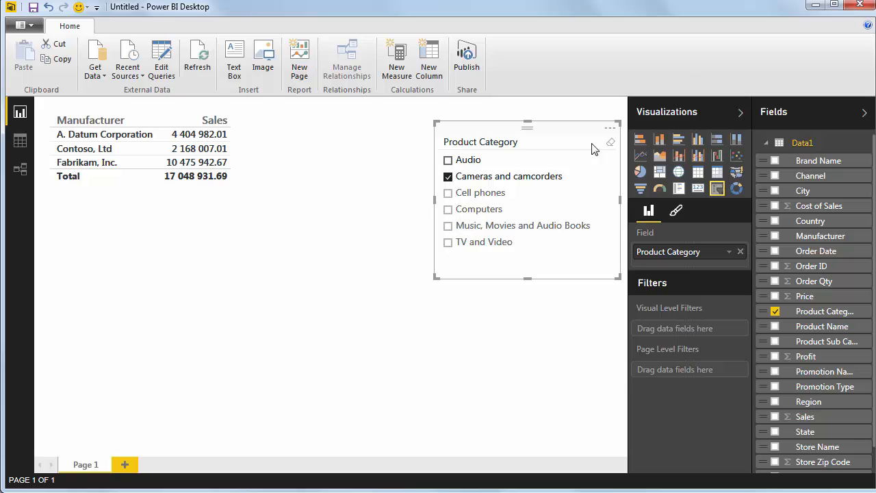
{"action": "left_click", "coordinate": [612, 143]}
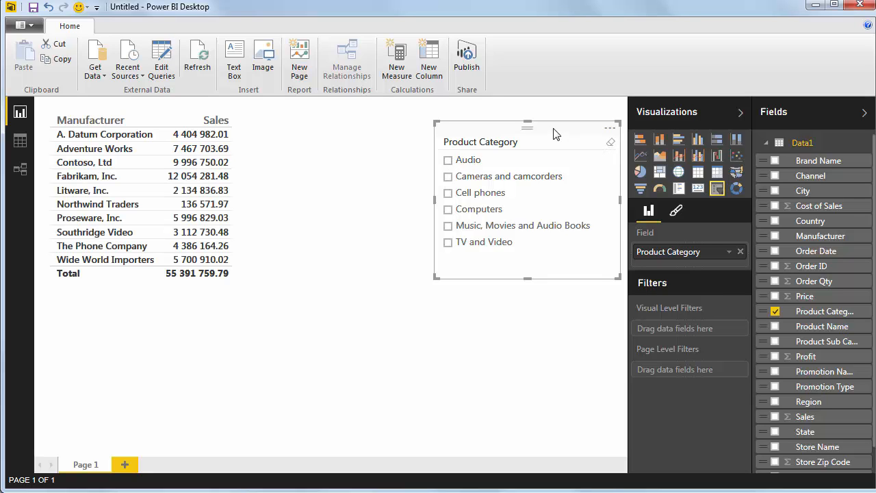
Move the Product Category slicer slightly higher on the page and deselect it
{"action": "mouse_move", "coordinate": [555, 133]}
{"action": "left_mouse_down"}
{"action": "mouse_move", "coordinate": [545, 129]}
{"action": "mouse_move", "coordinate": [554, 124]}
{"action": "left_mouse_up"}
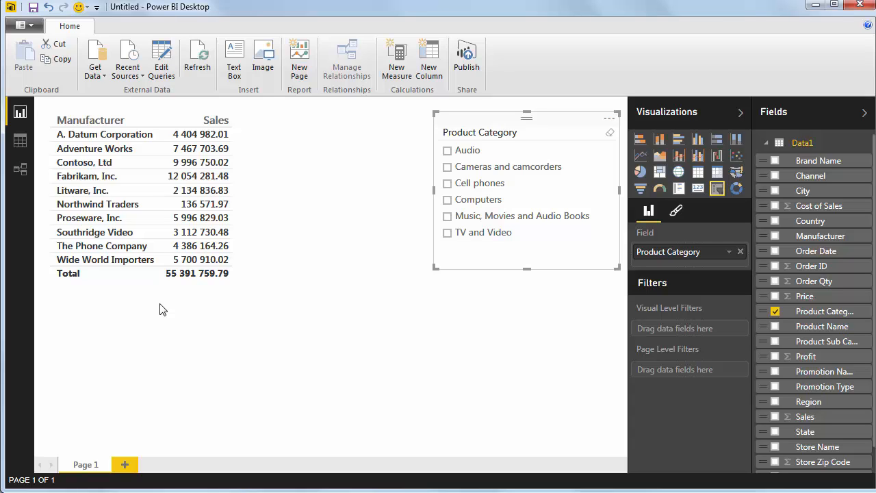
{"action": "left_click", "coordinate": [154, 349]}
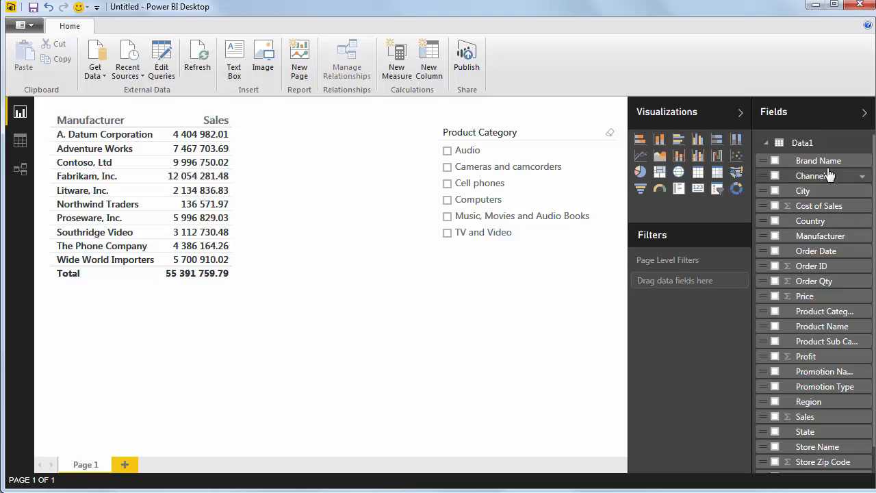
Build a clustered column chart of summed Profit by Channel and place it directly below the manufacturer table
{"action": "left_click_drag", "start_coordinate": [816, 176], "coordinate": [234, 367]}
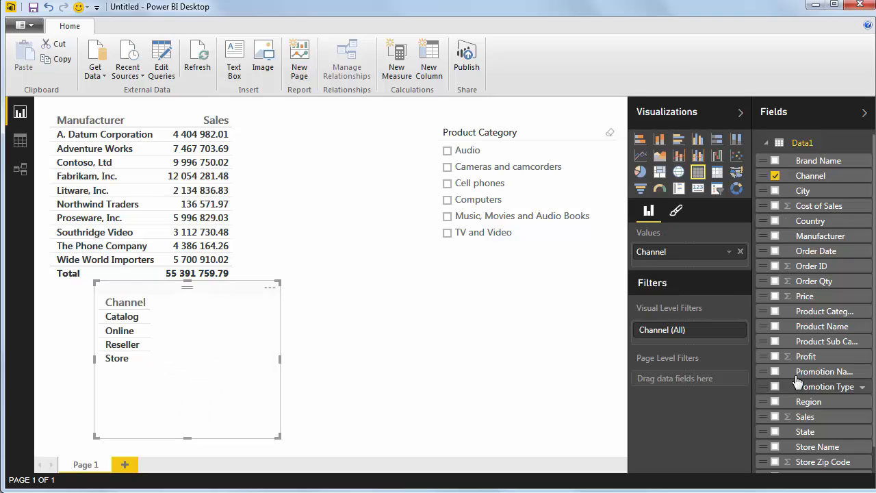
{"action": "left_click_drag", "start_coordinate": [788, 357], "coordinate": [684, 260]}
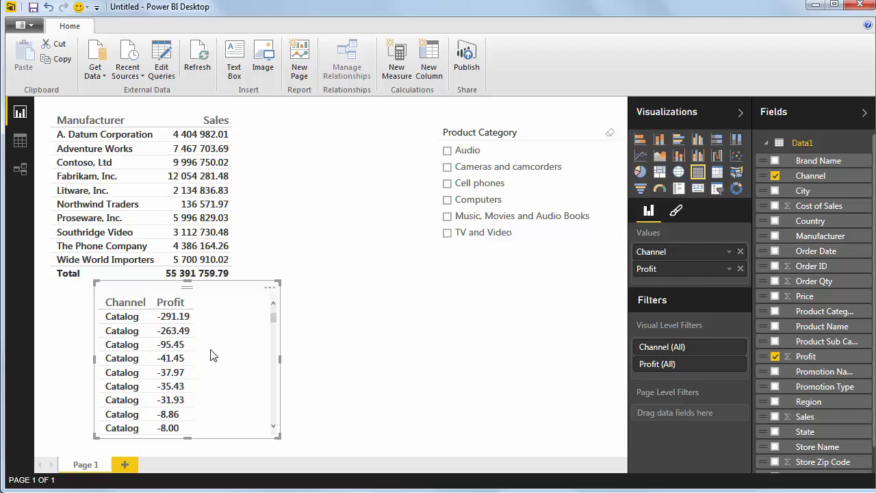
{"action": "left_click", "coordinate": [730, 270]}
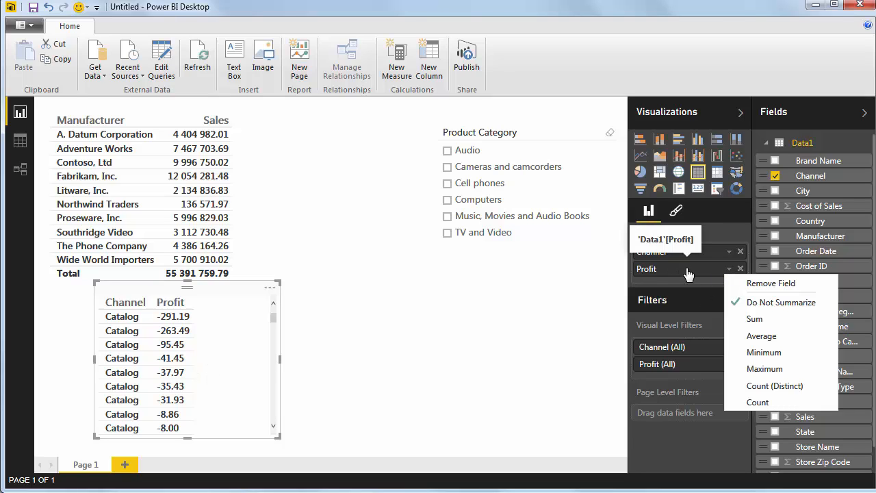
{"action": "left_click", "coordinate": [781, 320]}
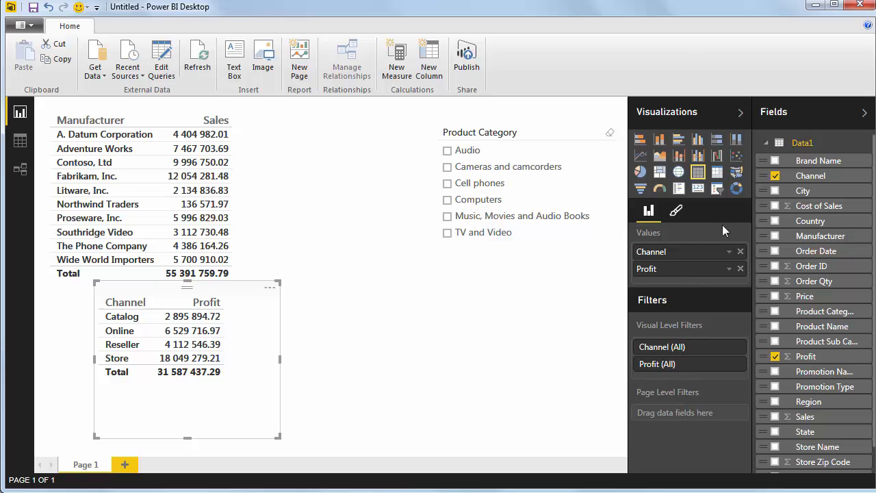
{"action": "left_click", "coordinate": [698, 141]}
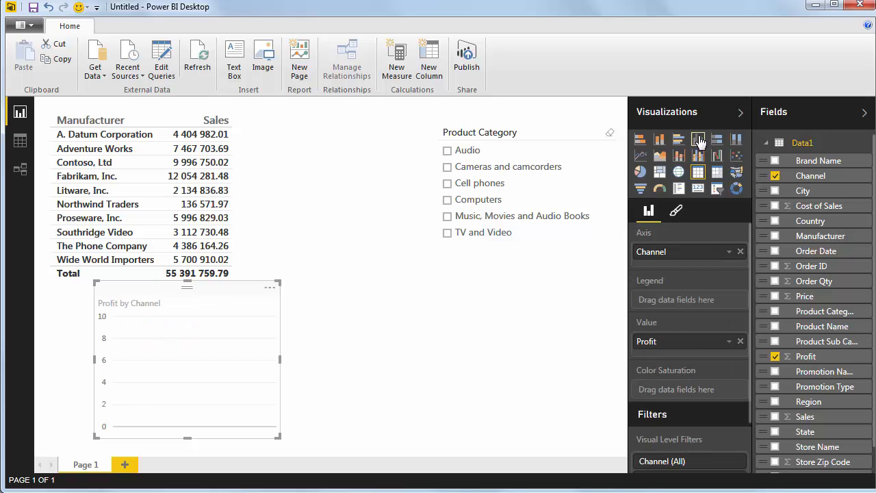
{"action": "left_click_drag", "start_coordinate": [210, 297], "coordinate": [173, 304]}
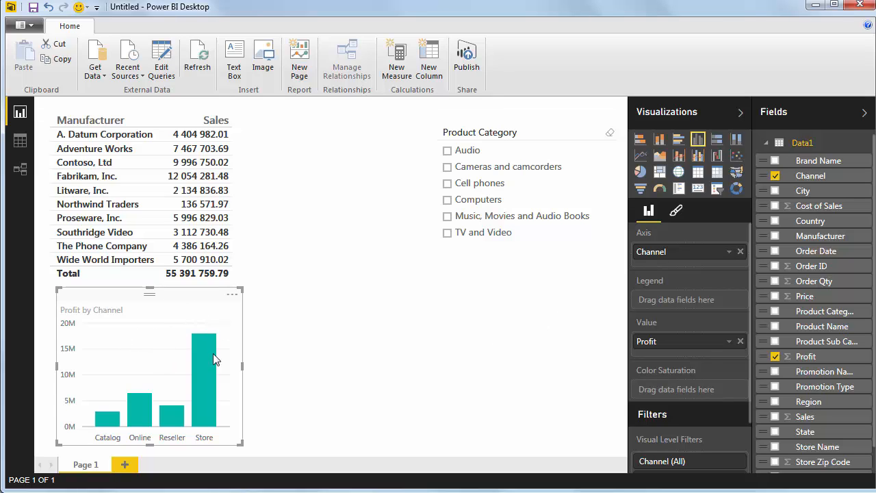
Turn on data labels for the Profit by Channel chart and deselect it
{"action": "left_click", "coordinate": [675, 214]}
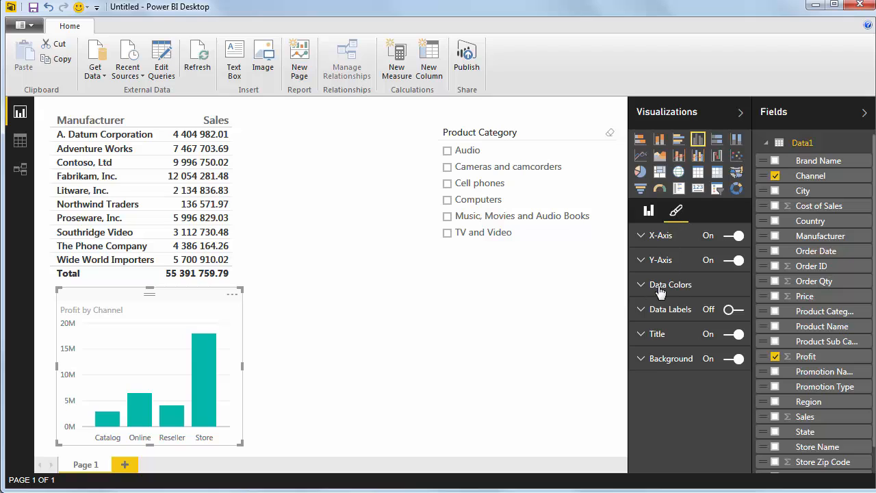
{"action": "left_click", "coordinate": [738, 312]}
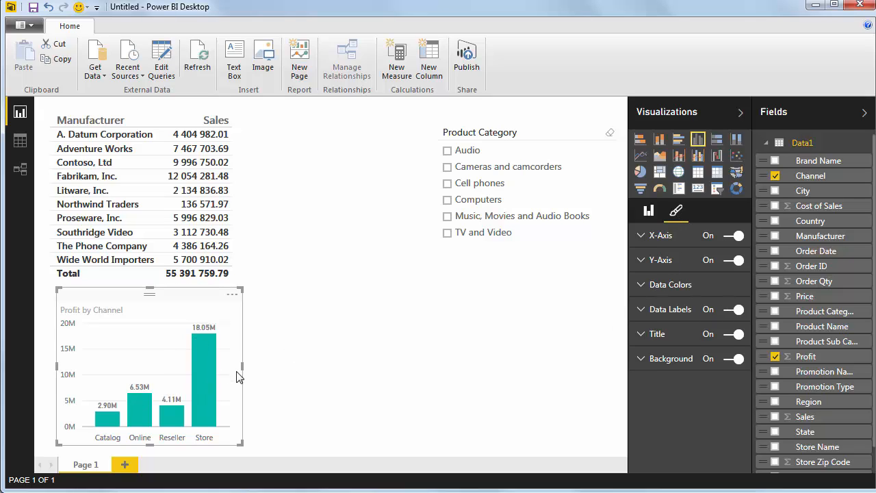
{"action": "left_click", "coordinate": [375, 344]}
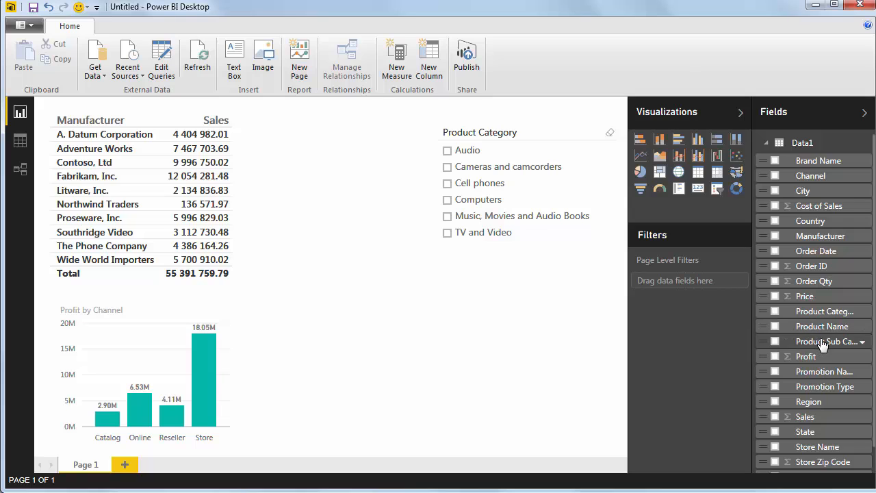
Add a table of Product Sub Category and Profit below the slicer, with Profit summarized as Sum
{"action": "left_click_drag", "start_coordinate": [801, 340], "coordinate": [458, 327]}
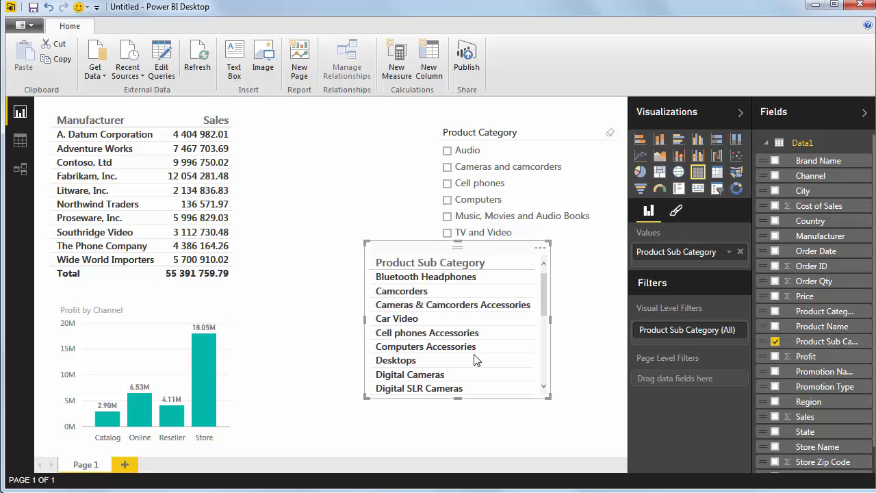
{"action": "left_click_drag", "start_coordinate": [806, 356], "coordinate": [469, 340]}
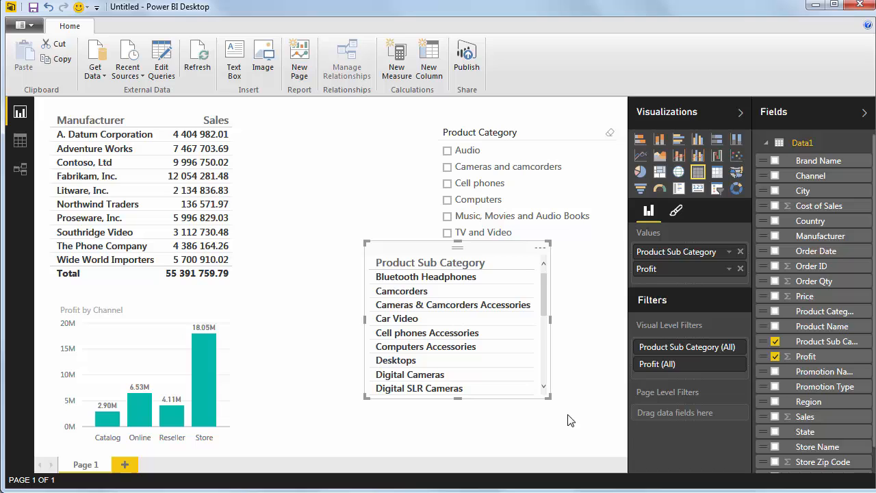
{"action": "left_click", "coordinate": [730, 270]}
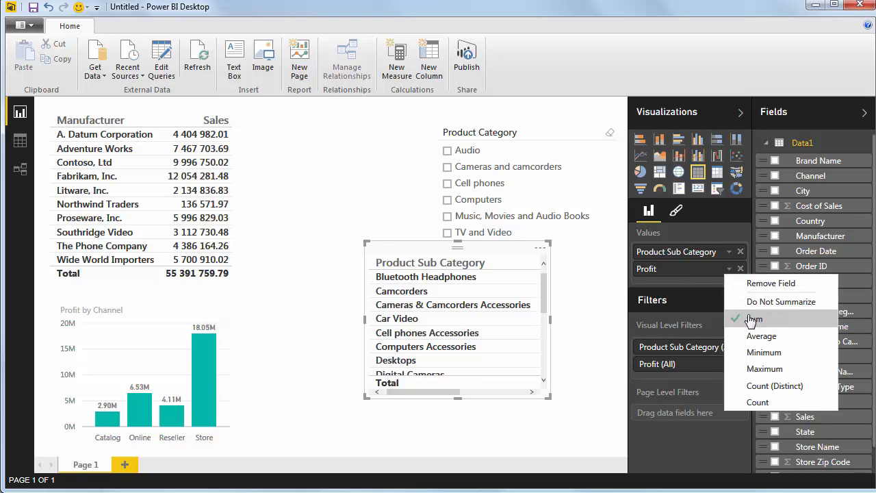
{"action": "left_click", "coordinate": [753, 319]}
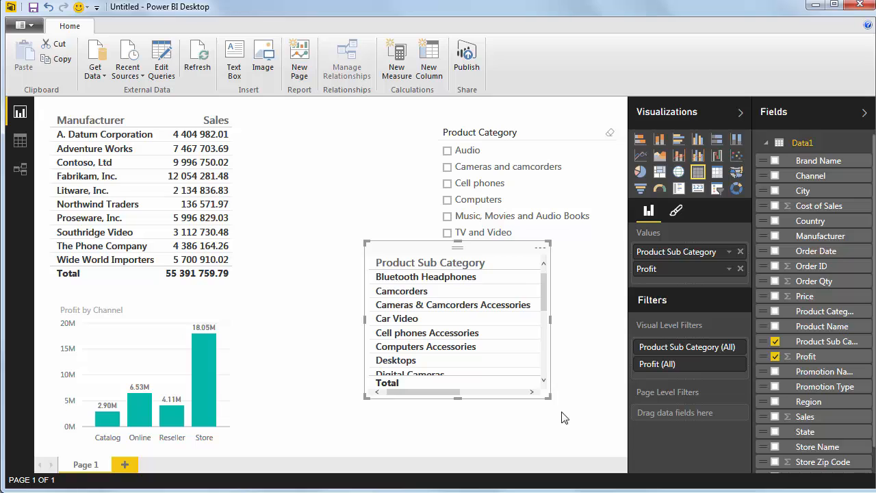
Enlarge the Product Sub Category profit table, convert it to a stacked bar chart, and move it closer to the Profit by Channel chart
{"action": "left_click_drag", "start_coordinate": [548, 396], "coordinate": [607, 451]}
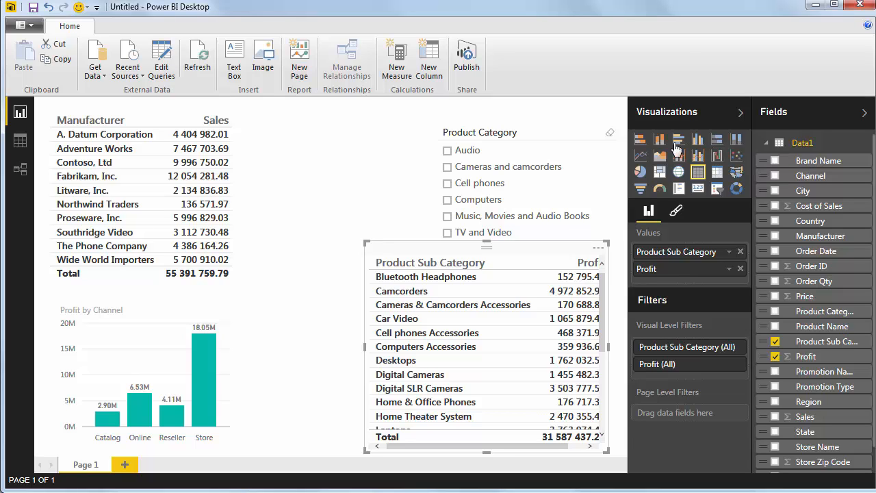
{"action": "left_click", "coordinate": [640, 141]}
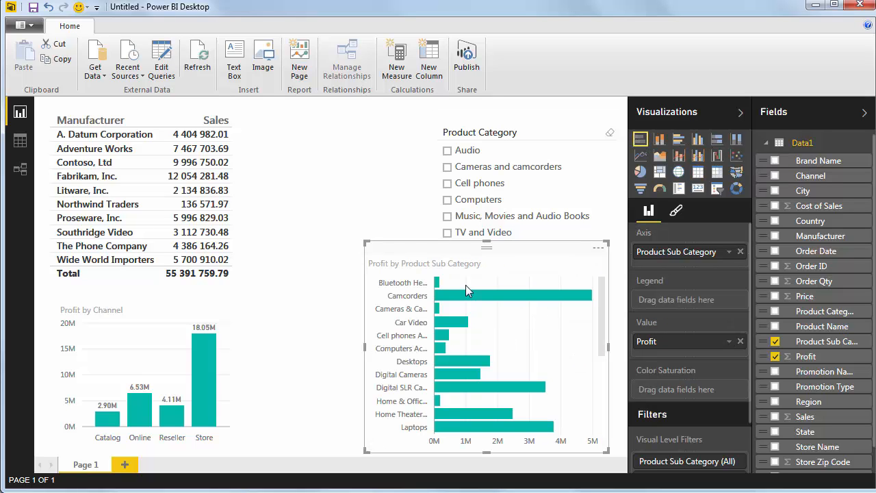
{"action": "left_click_drag", "start_coordinate": [470, 256], "coordinate": [406, 258]}
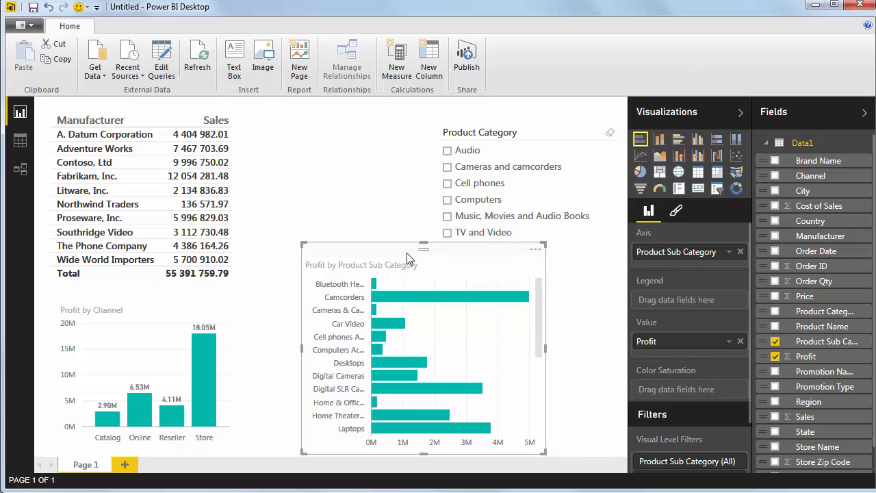
Filter the report to the Computers category and cross-highlight it by Laptops in the sub category chart, showing that bar's profit details
{"action": "left_click", "coordinate": [447, 199]}
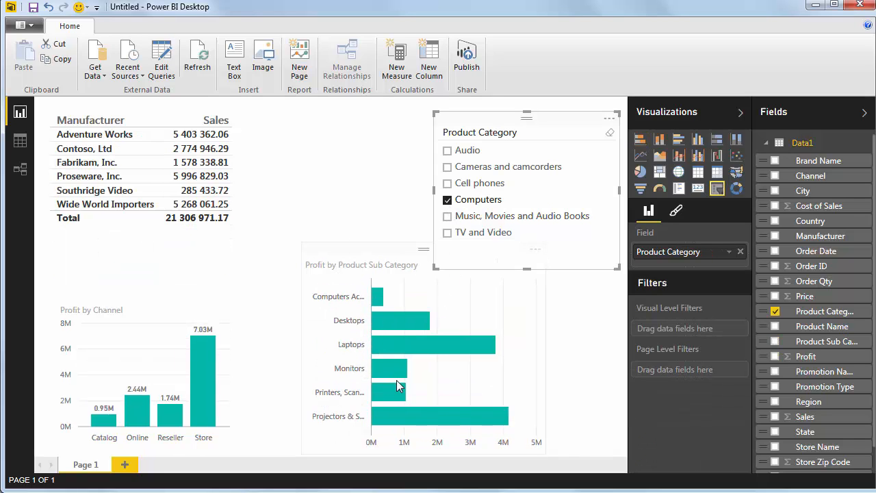
{"action": "left_click", "coordinate": [406, 344]}
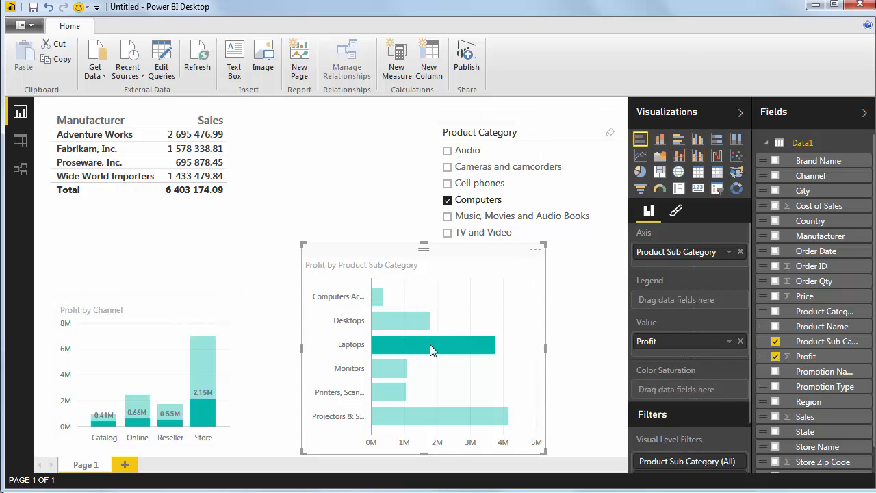
{"action": "mouse_move", "coordinate": [430, 346]}
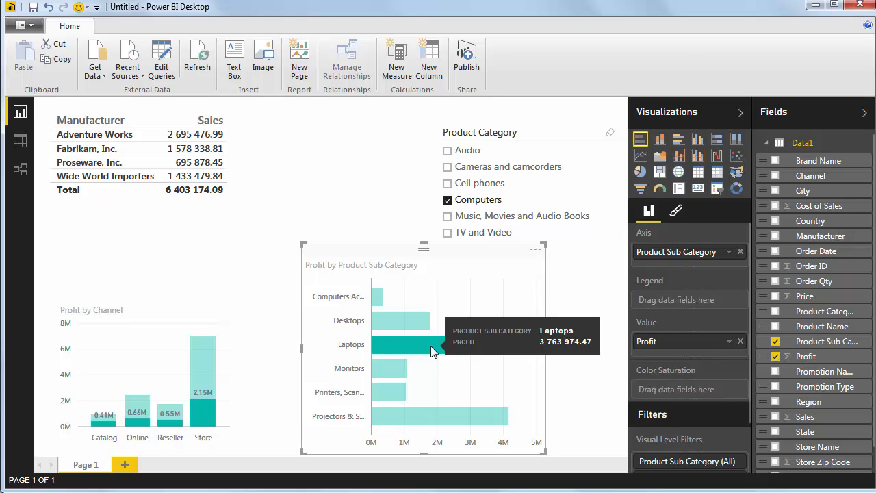